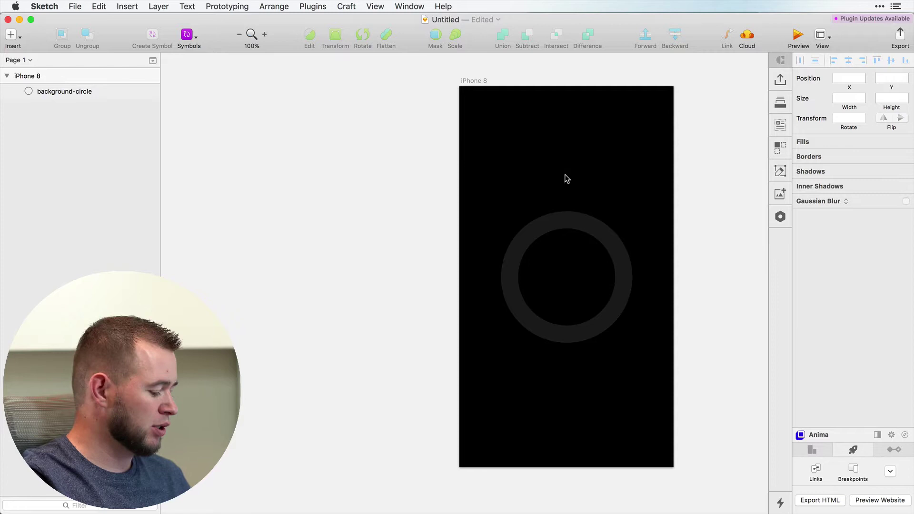
Draw a 200×200 circle over the grey ring and remove its fill
key("o")
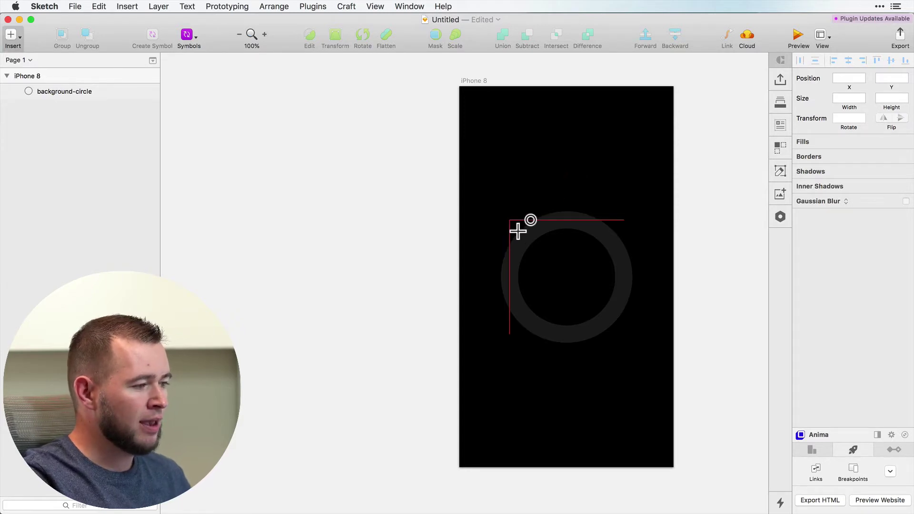
left_click_drag(517, 231, 630, 339)
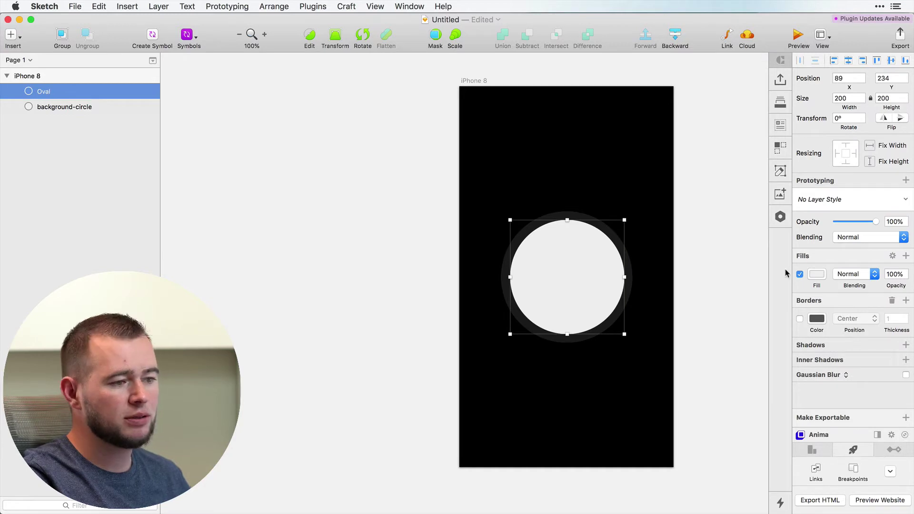
left_click(800, 274)
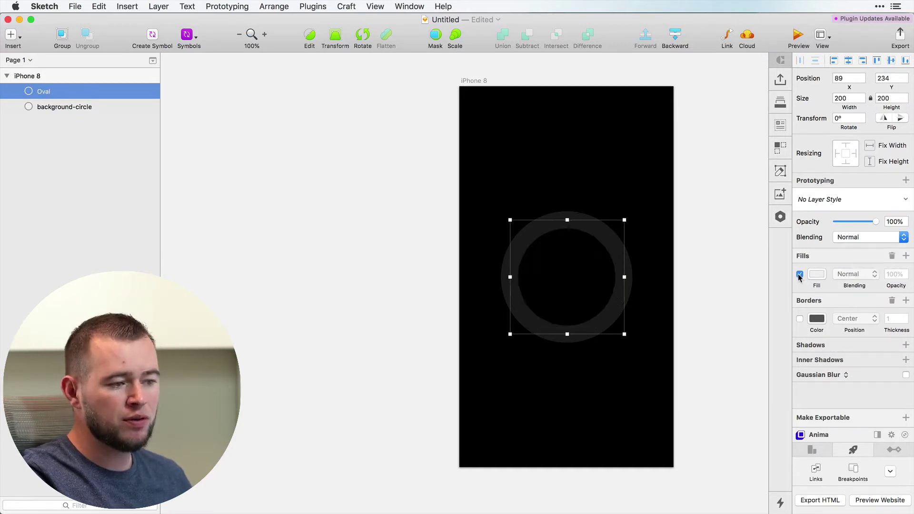
Give the circle a 20 px border in the blue 4A90E2 global colour
left_click(799, 319)
left_click(817, 319)
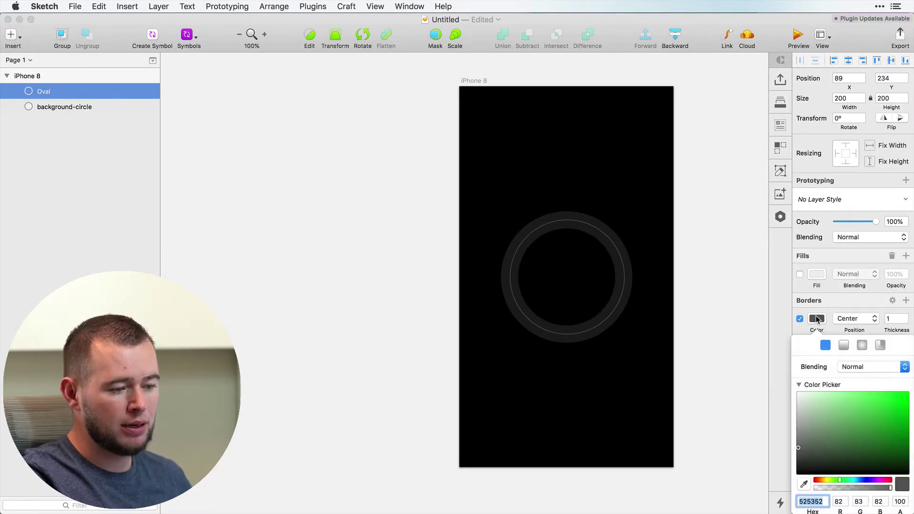
scroll(828, 456, "down", 3)
left_click(801, 474)
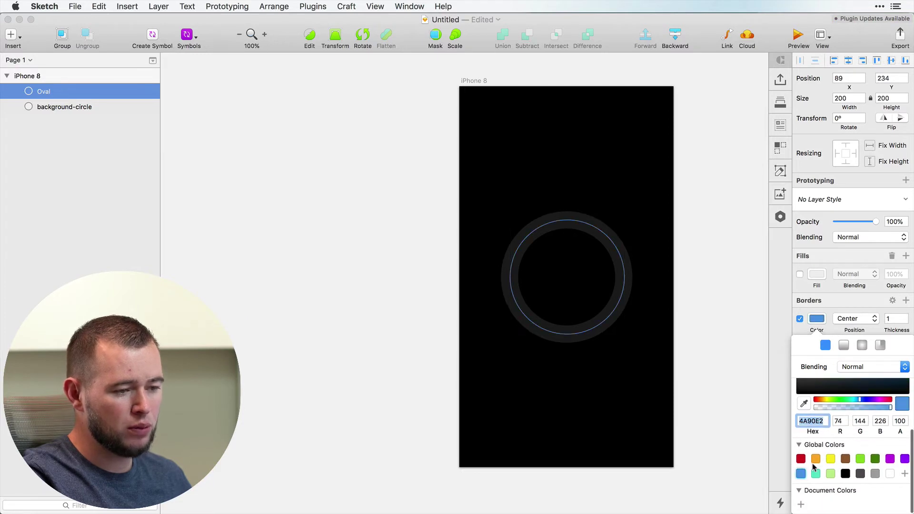
left_click(895, 319)
type("20")
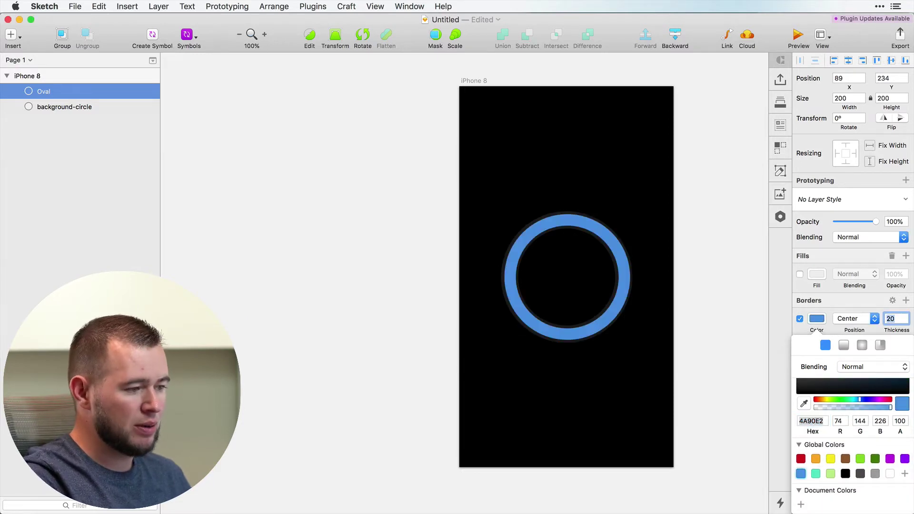
key("Return")
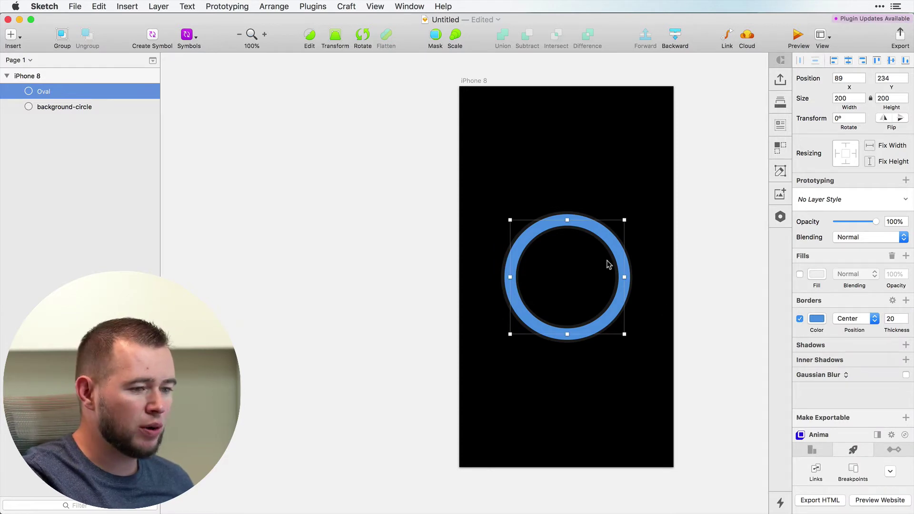
Keep the blue border centred and give it round ends, dash 10 and gap 9999
left_click(847, 323)
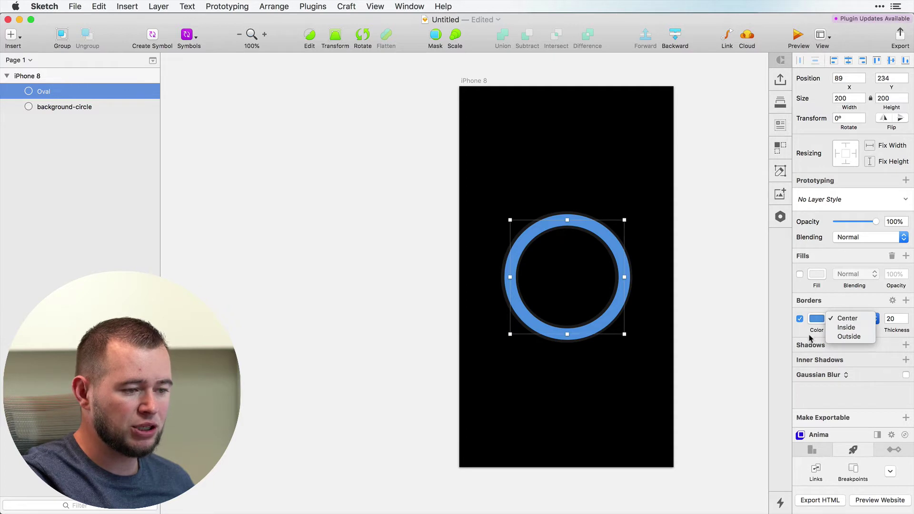
left_click(876, 322)
left_click(893, 301)
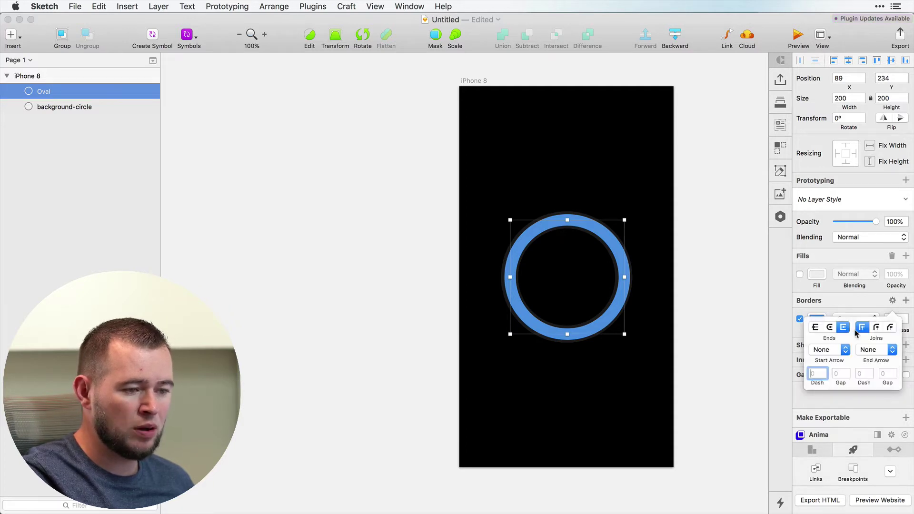
left_click(830, 327)
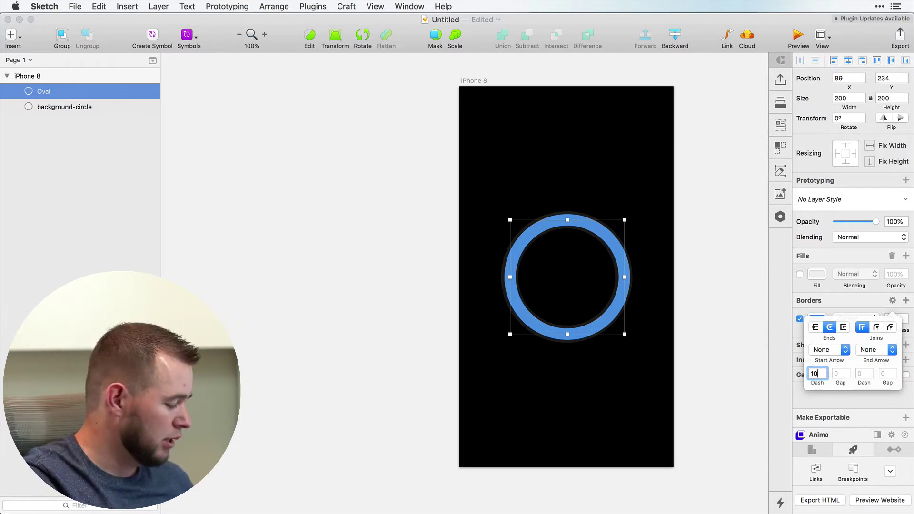
key("Tab")
type("99")
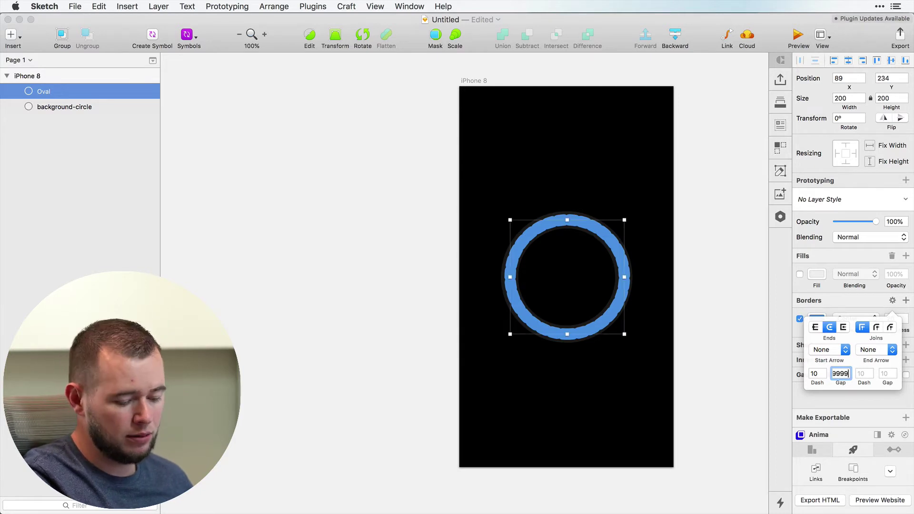
key("Return")
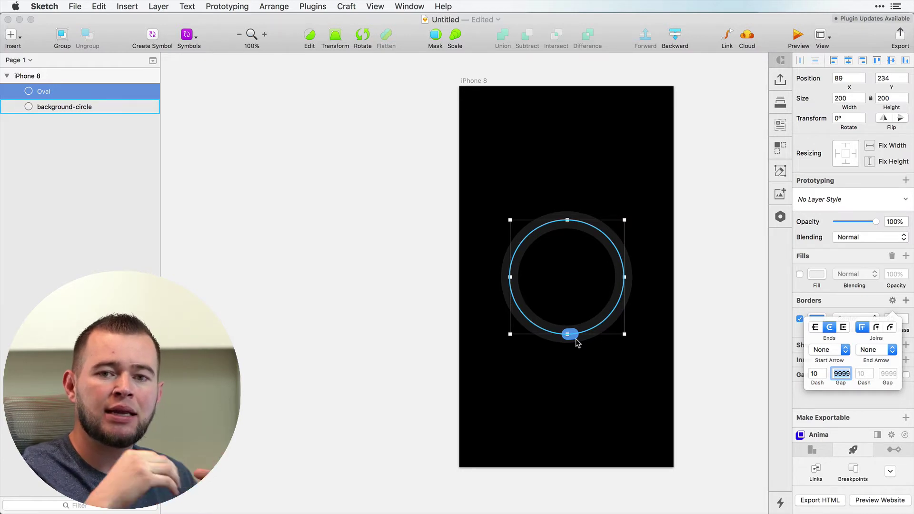
Set the border dash to .75*200*3.14 (471) so the blue arc spans three quarters
left_click(814, 375)
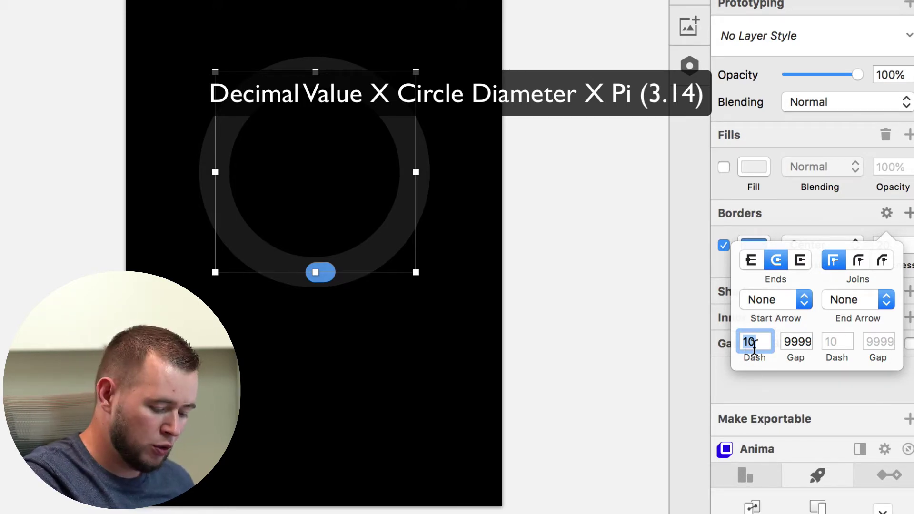
type(".75*")
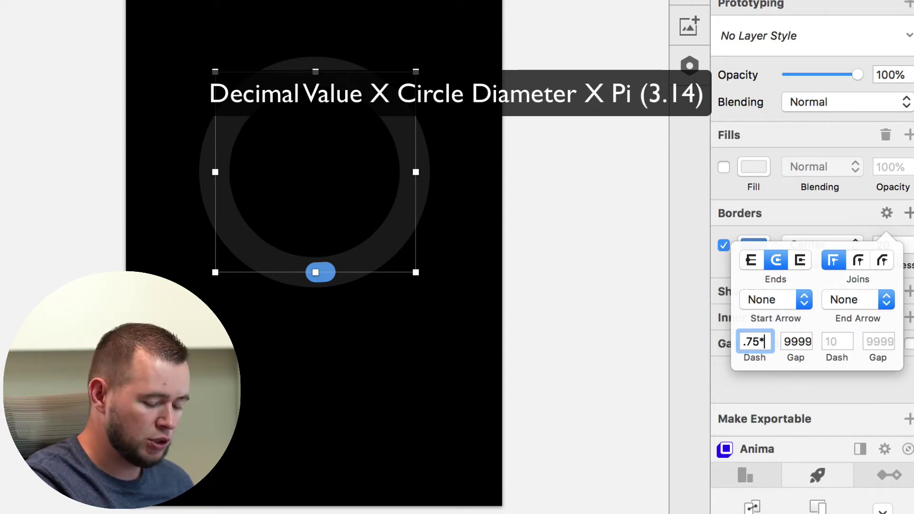
type("200")
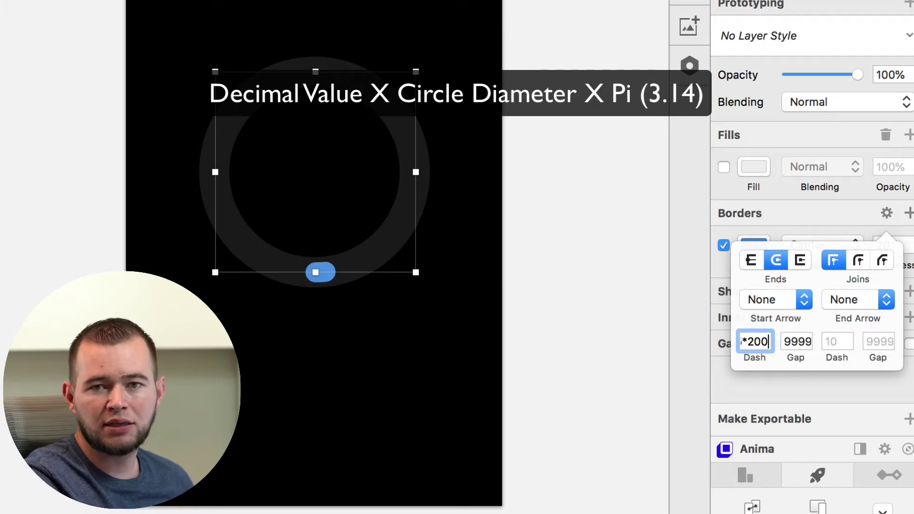
type("*")
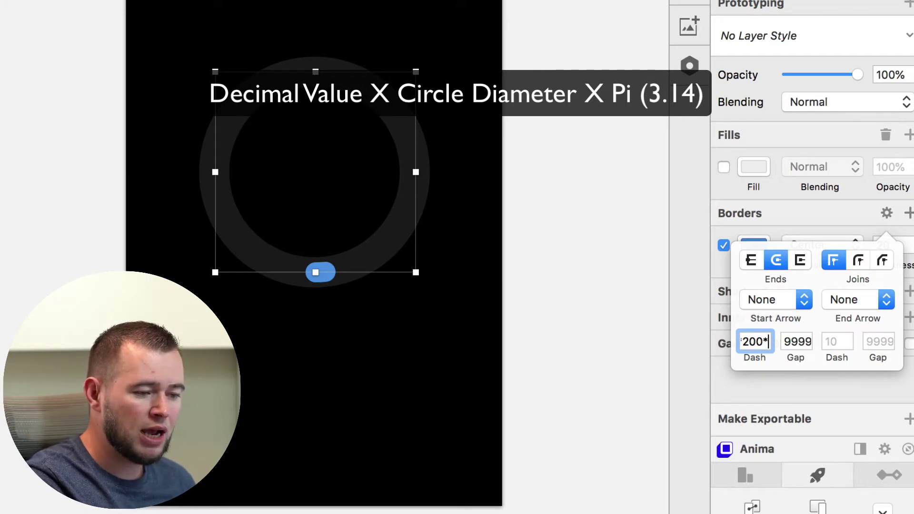
type("3.")
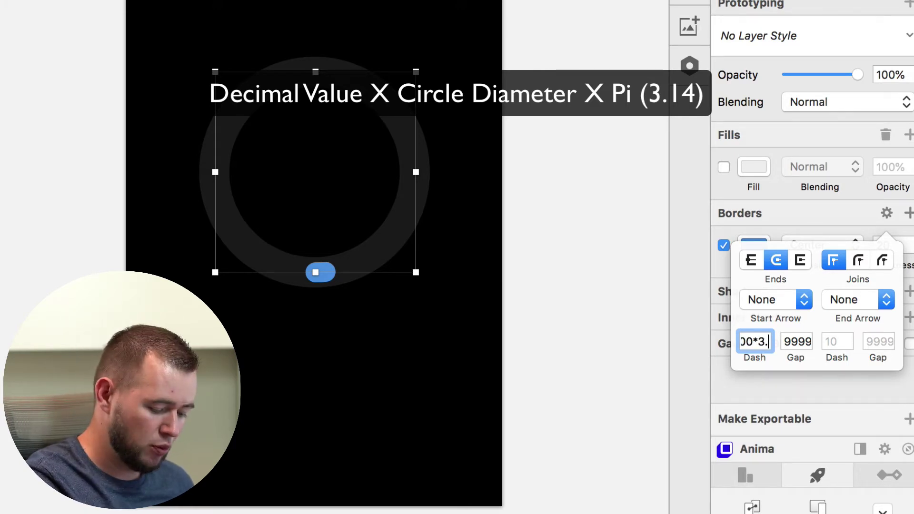
type("14")
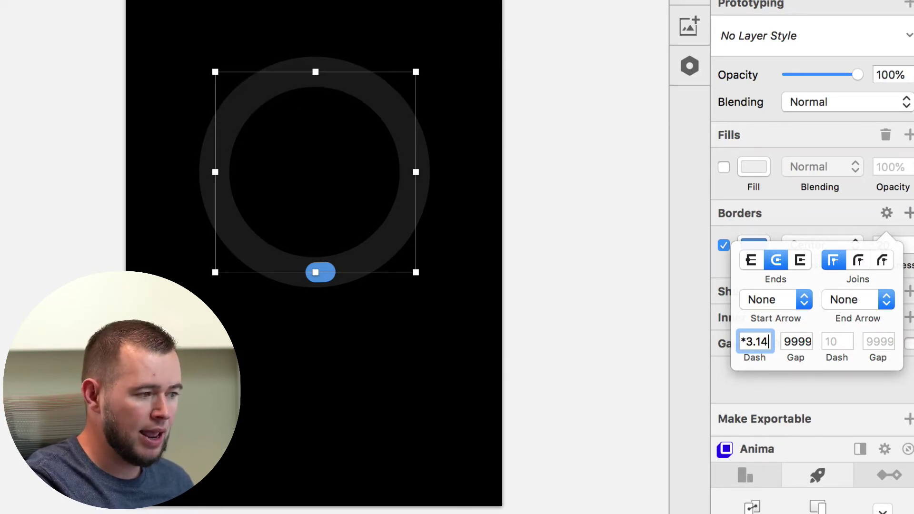
key("Return")
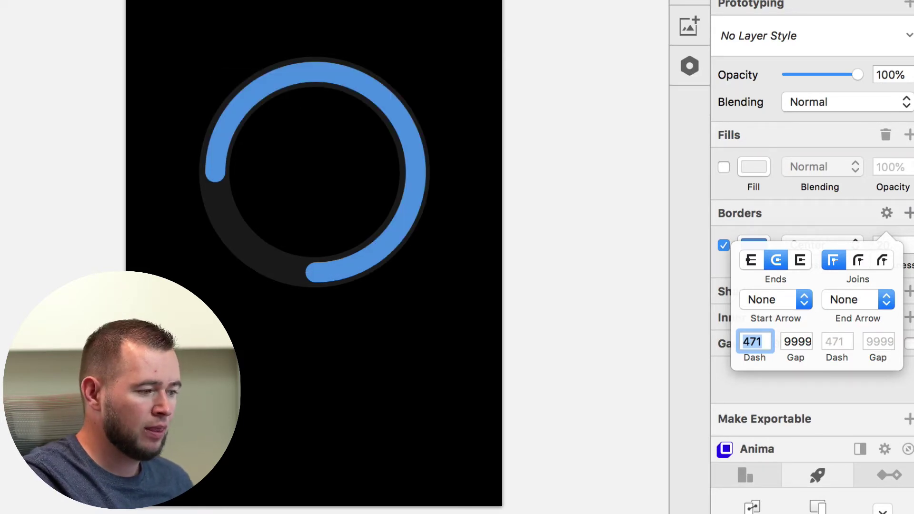
left_click(316, 271)
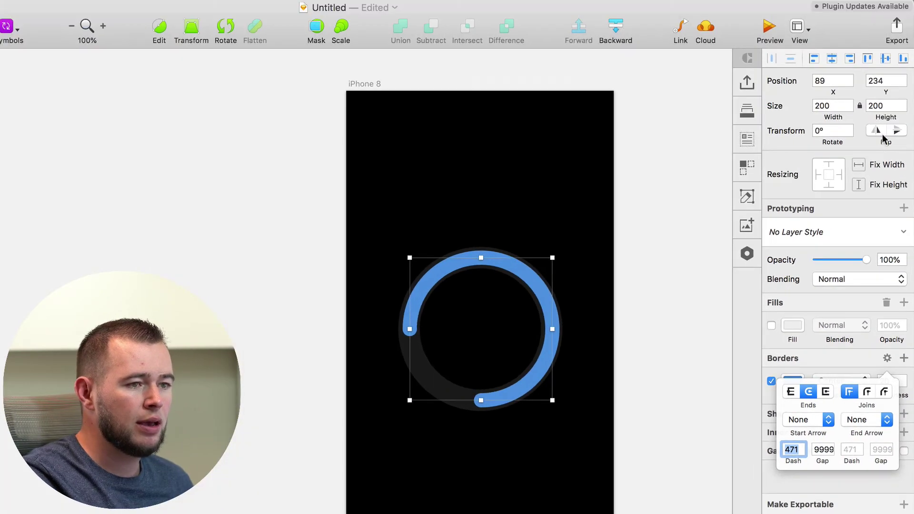
left_click(878, 130)
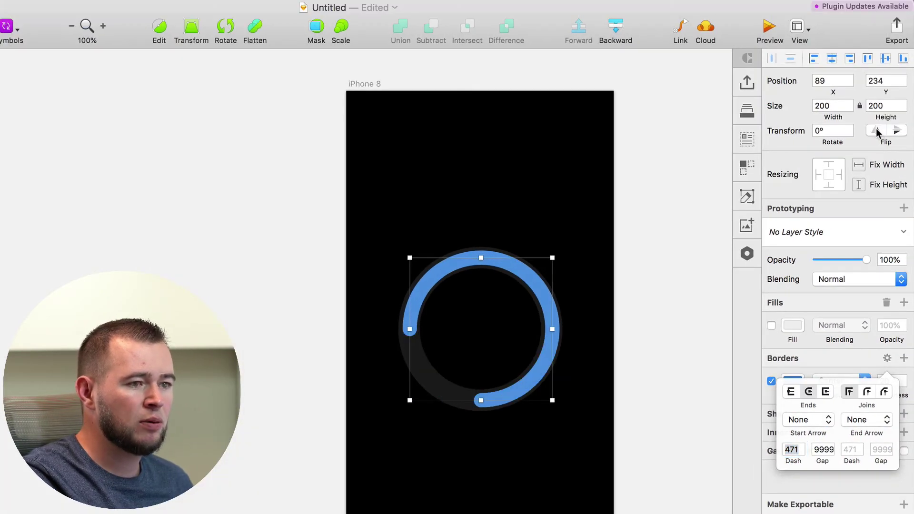
left_click(878, 131)
left_click(898, 131)
left_click(899, 131)
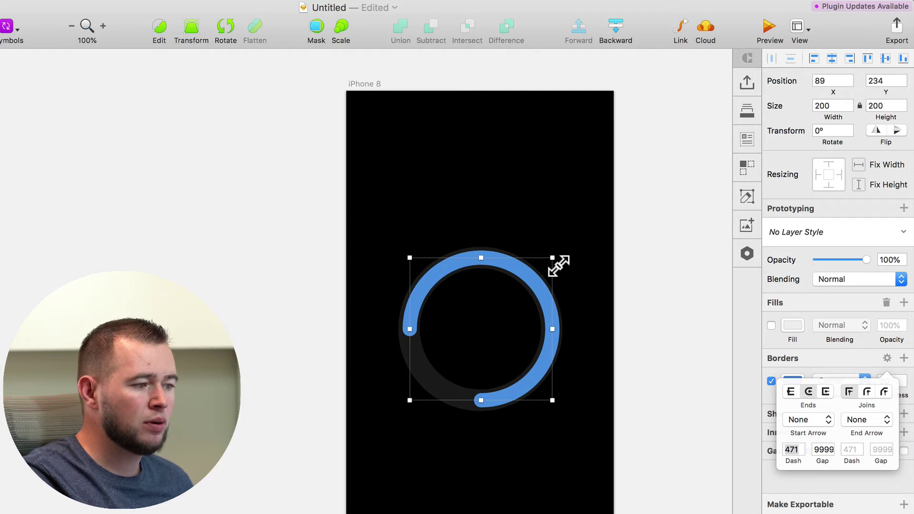
left_click_drag(553, 258, 573, 239)
key("super+z")
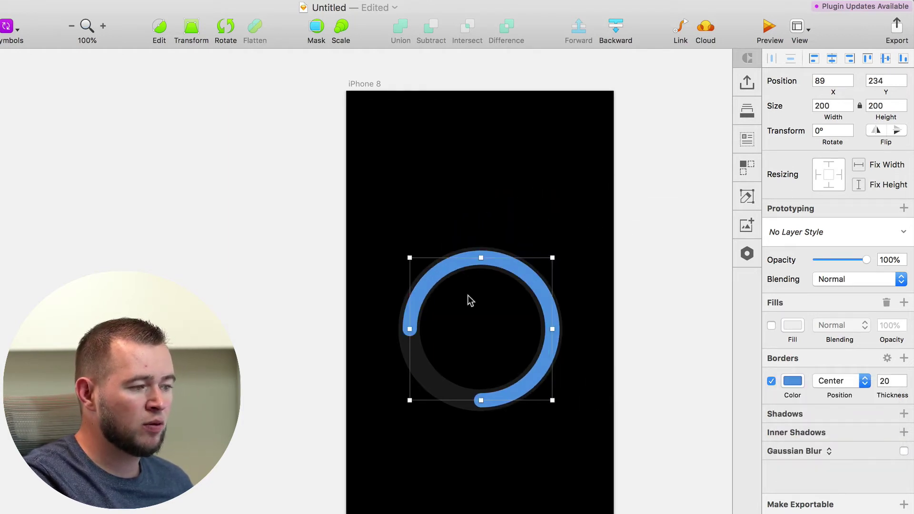
left_click_drag(639, 241, 404, 401)
left_click(341, 30)
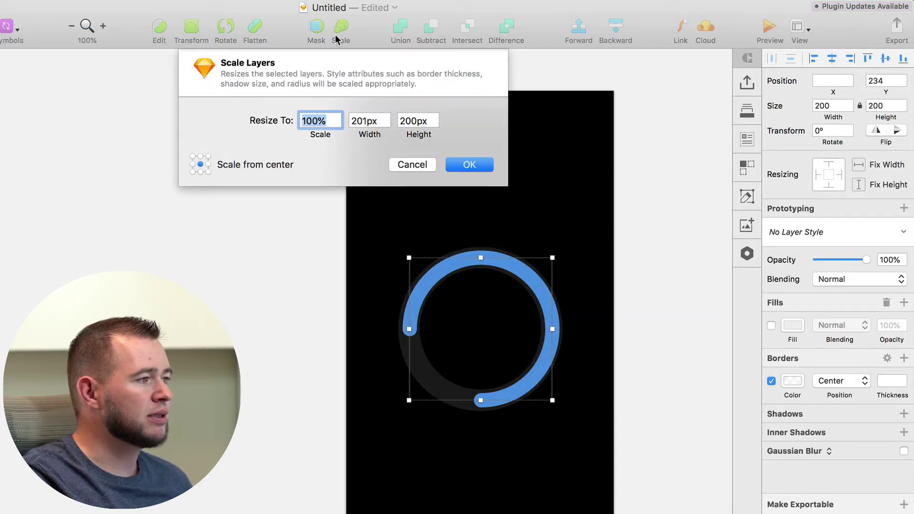
type("50")
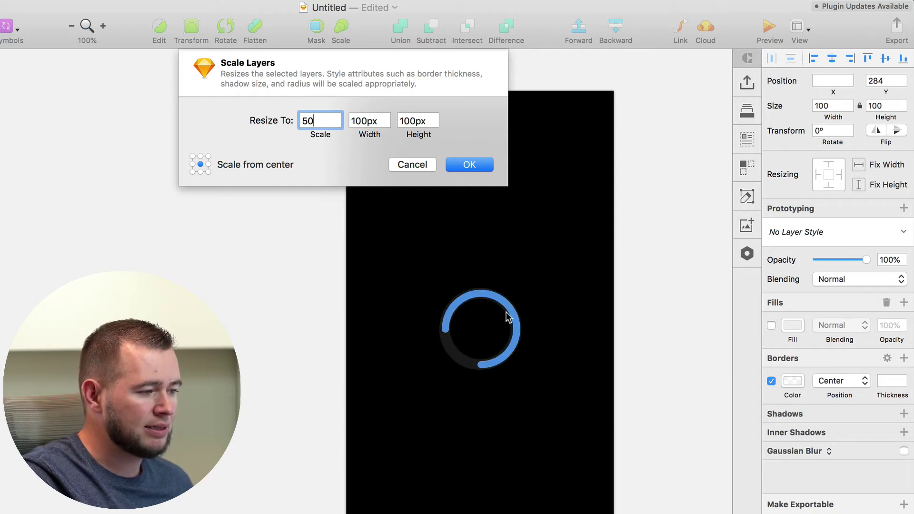
left_click(408, 165)
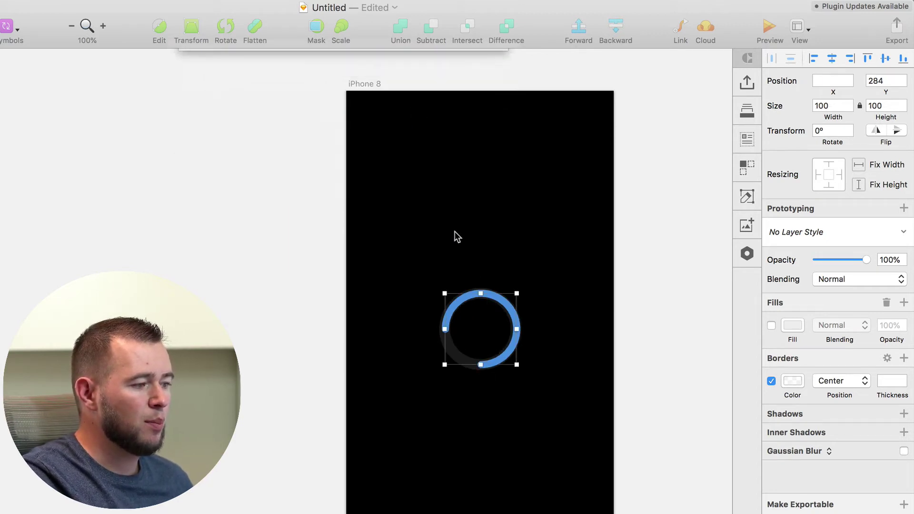
left_click(663, 303)
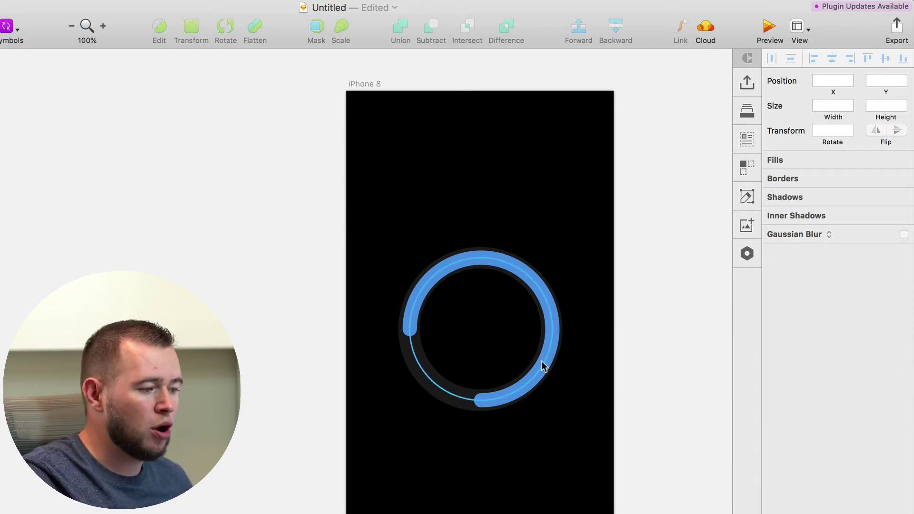
Change the blue arc's dash to .3*200*3.14 (188.4) for roughly a 30% arc
left_click(543, 363)
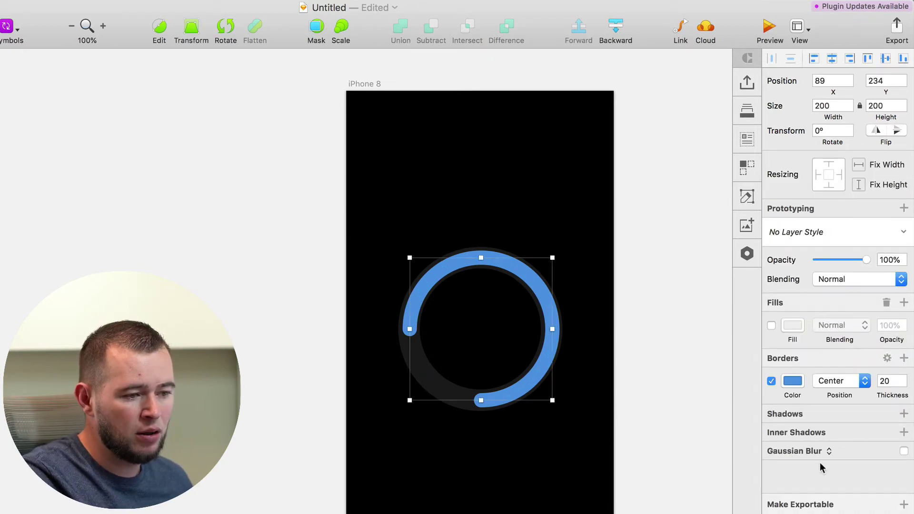
left_click(886, 359)
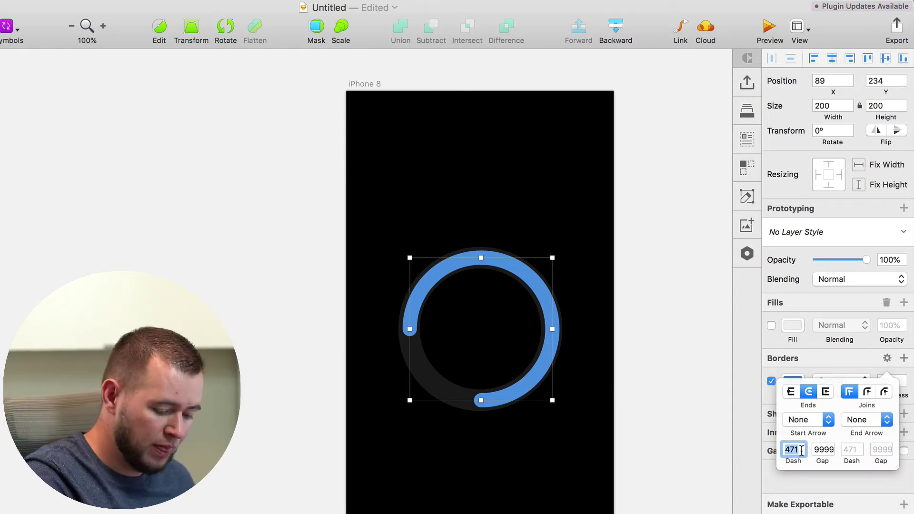
type(".3")
type("*20")
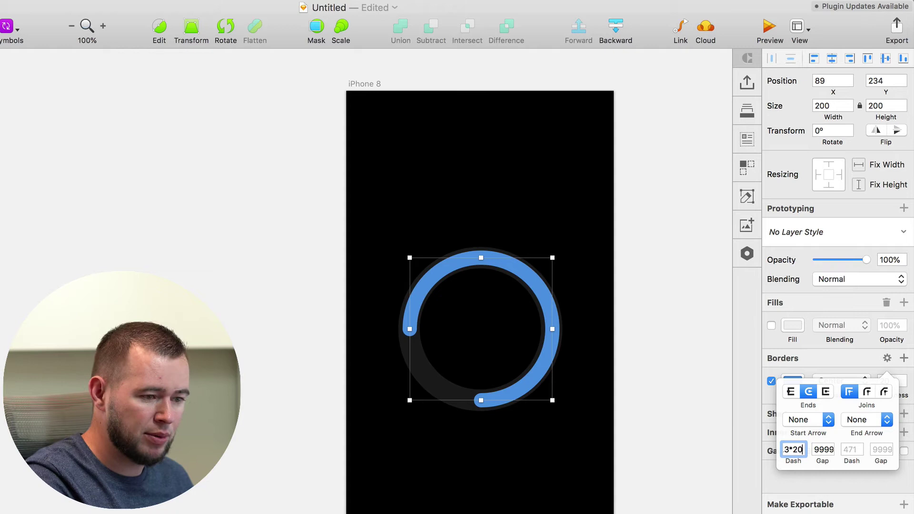
type("0*3.")
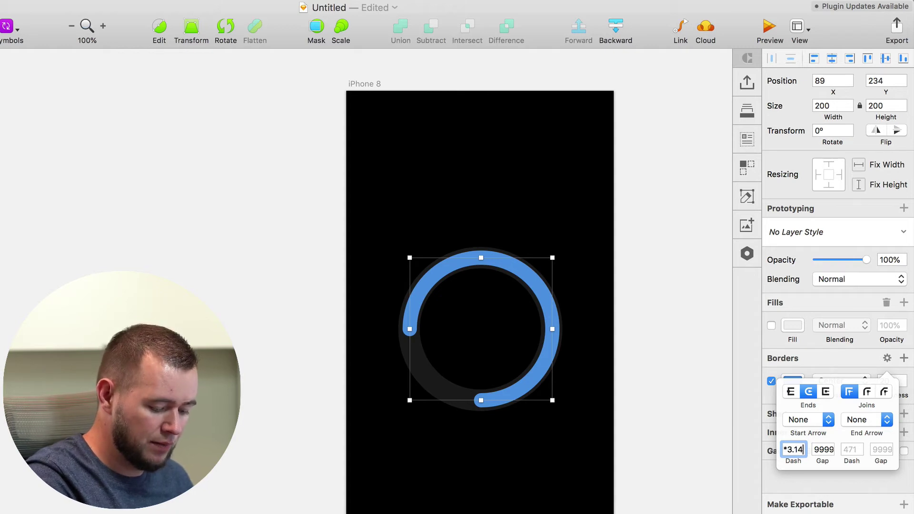
type("14")
key("Return")
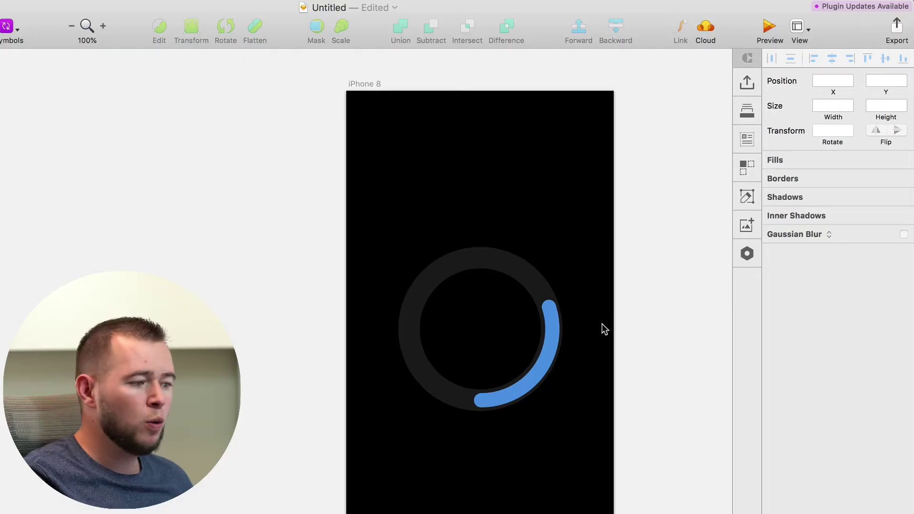
Duplicate the blue arc and give the copy an orange global-colour border
left_click(556, 327)
left_click_drag(553, 350, 581, 381)
key("super+z")
key("super+z")
left_click(793, 381)
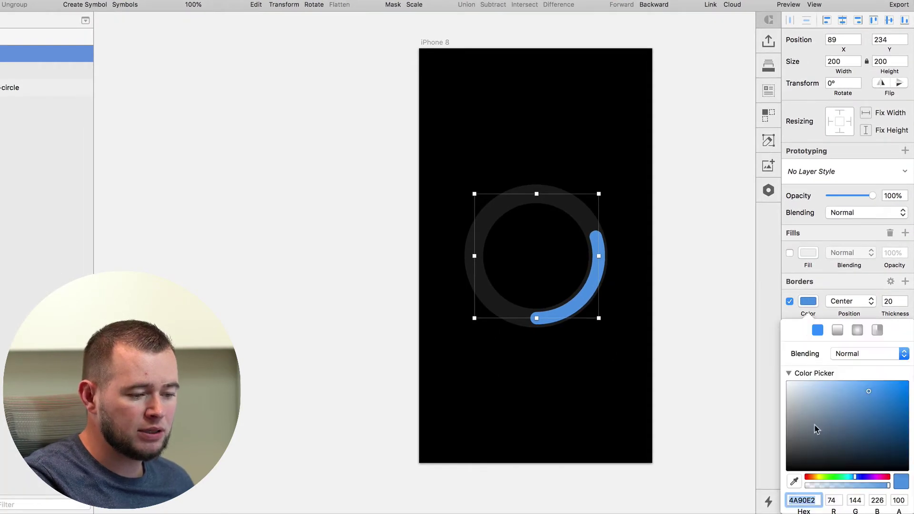
scroll(810, 445, "down", 4)
left_click(807, 451)
key("Escape")
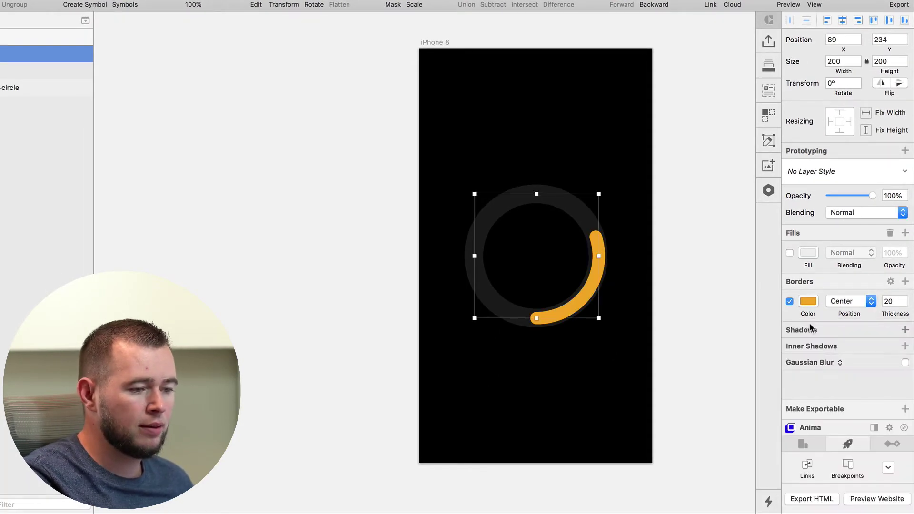
Set the orange arc's dash to 439.6 so it covers about 70% of the ring
left_click(891, 281)
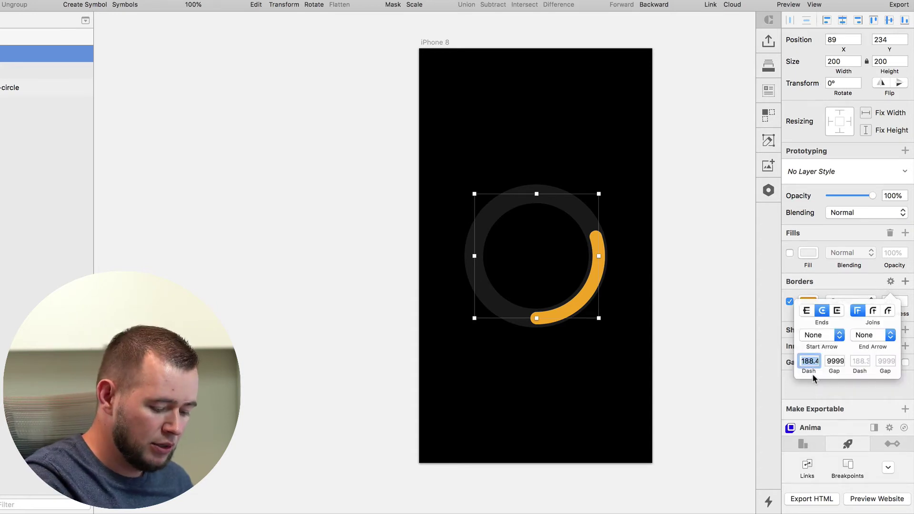
type(".7")
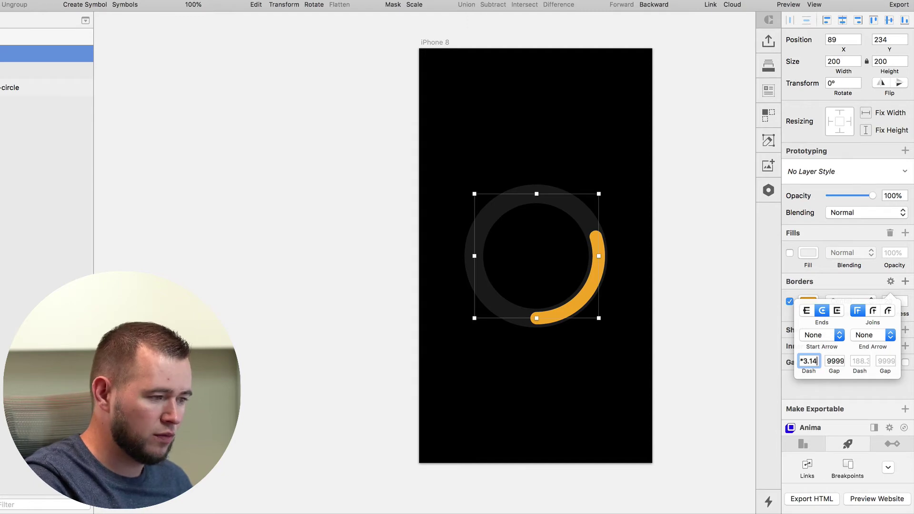
type("*3.14")
key("Return")
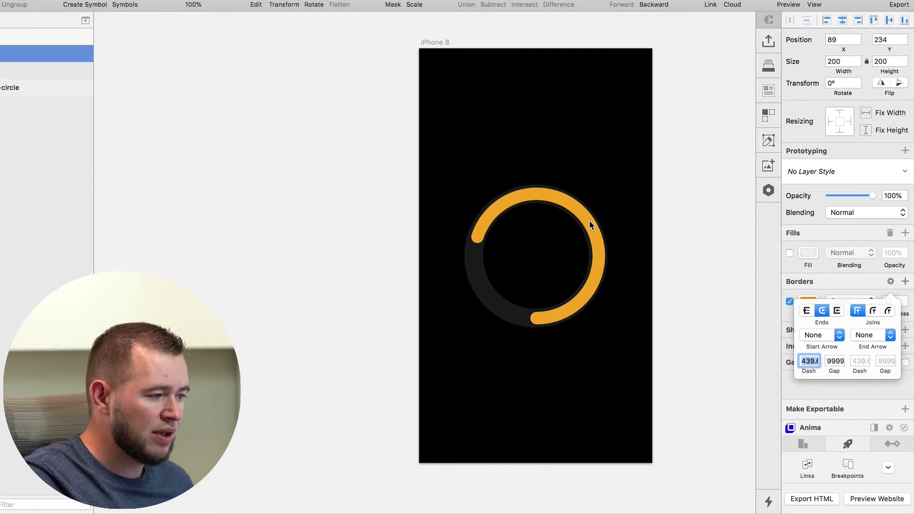
left_click_drag(601, 231, 663, 257)
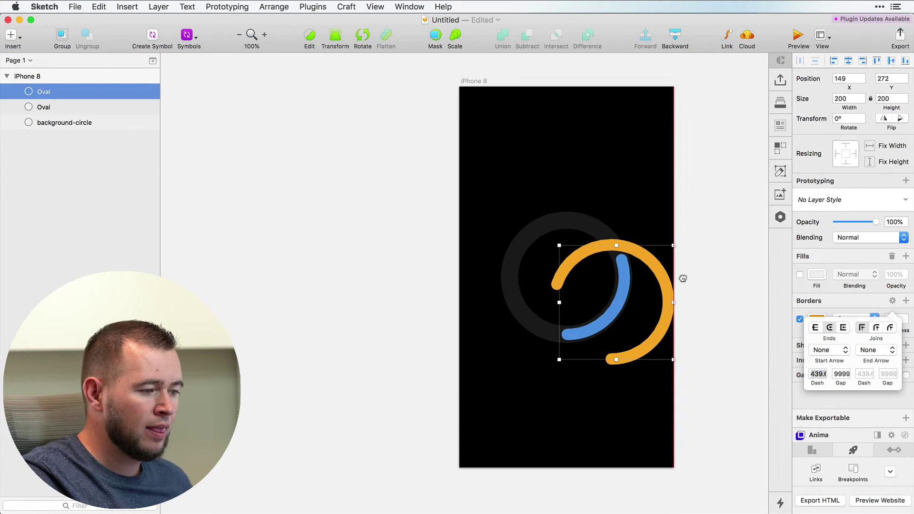
key("super+z")
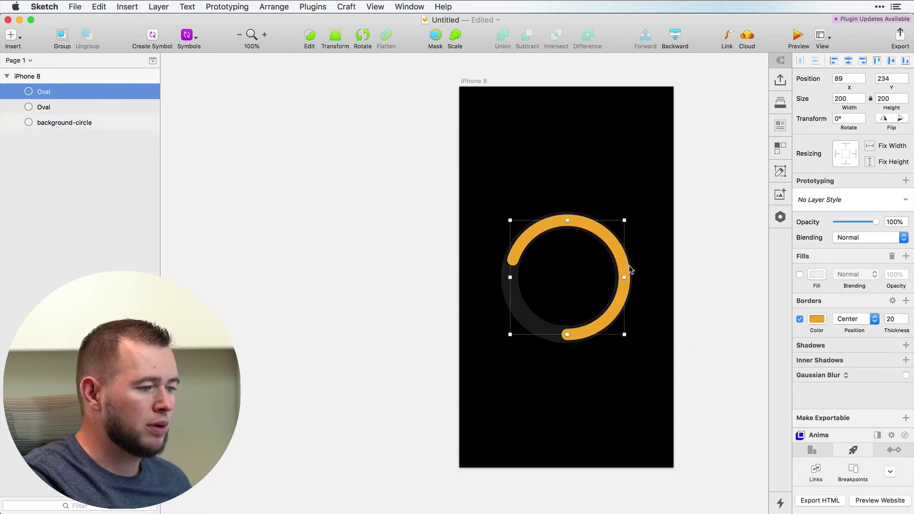
Move the orange arc's layer below the blue arc and rotate it to about -104°
mouse_move(41, 91)
left_mouse_down()
mouse_move(53, 96)
mouse_move(50, 116)
left_mouse_up()
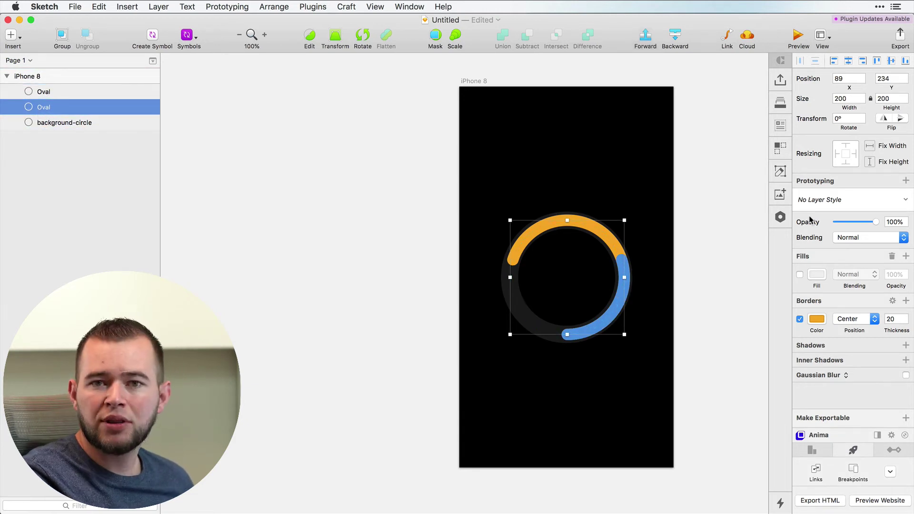
left_click_drag(850, 132, 794, 135)
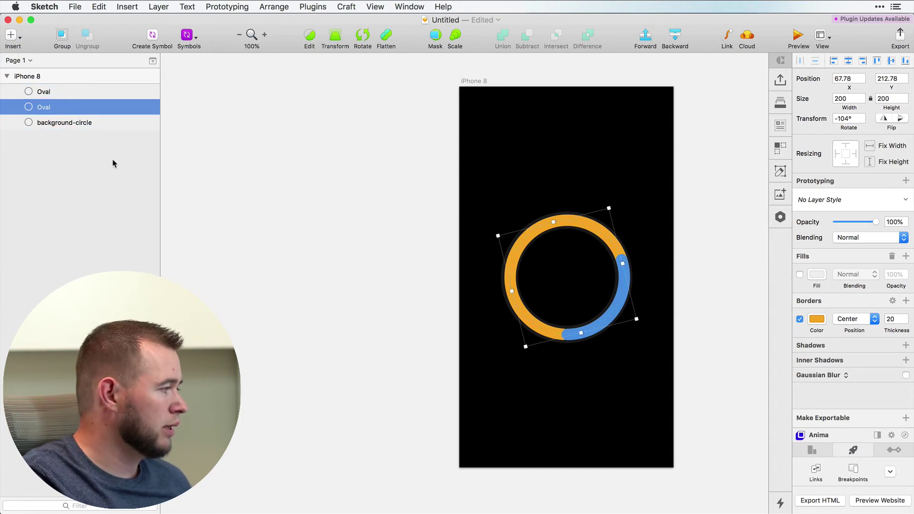
Give both arcs flat butt ends
left_click(44, 95, "shift")
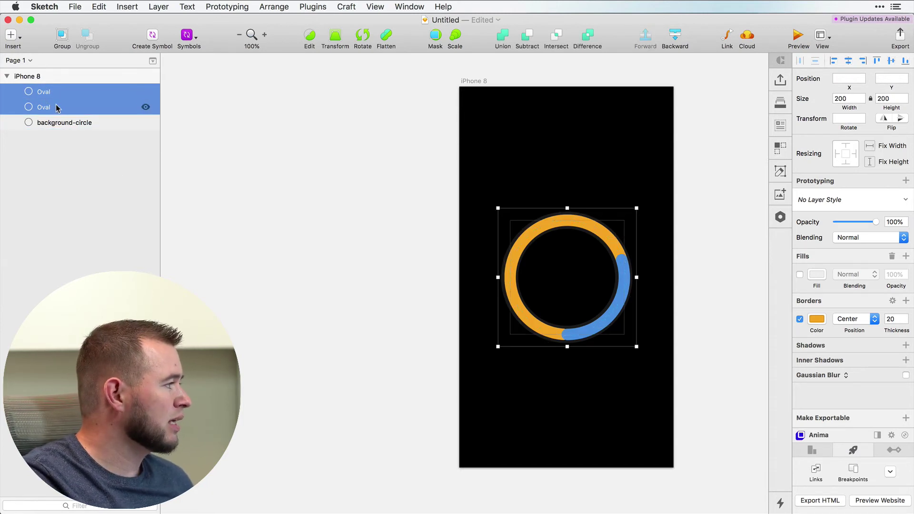
left_click(893, 301)
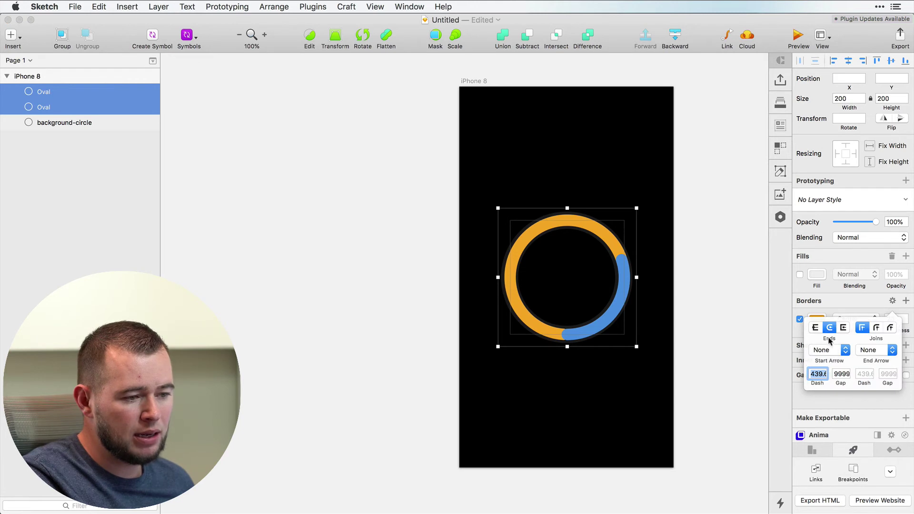
left_click(816, 328)
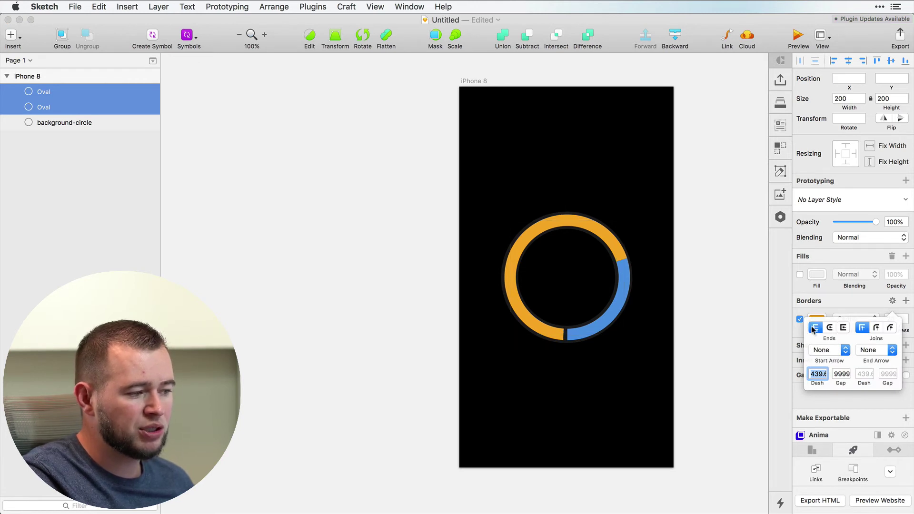
left_click(332, 119)
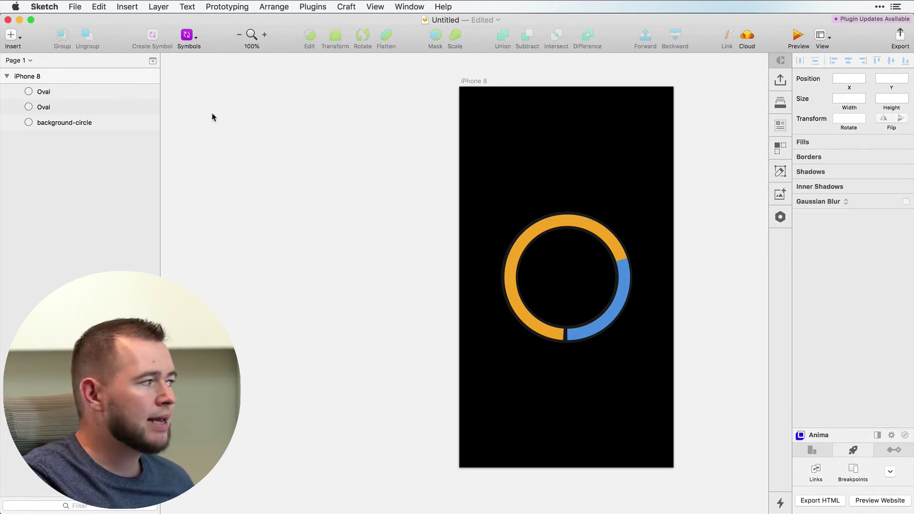
Fine-tune the orange arc's rotation to -108° so it meets the blue arc cleanly
left_click(43, 107)
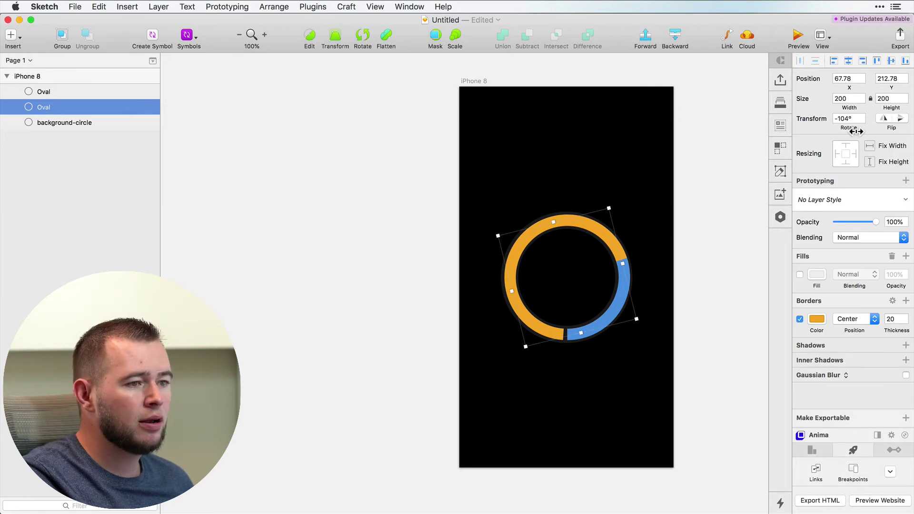
left_click_drag(857, 131, 853, 132)
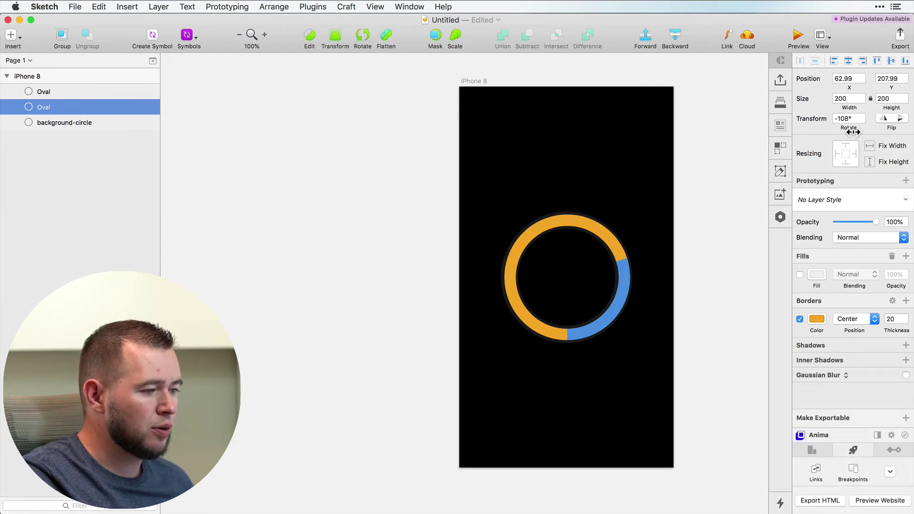
left_click(609, 231)
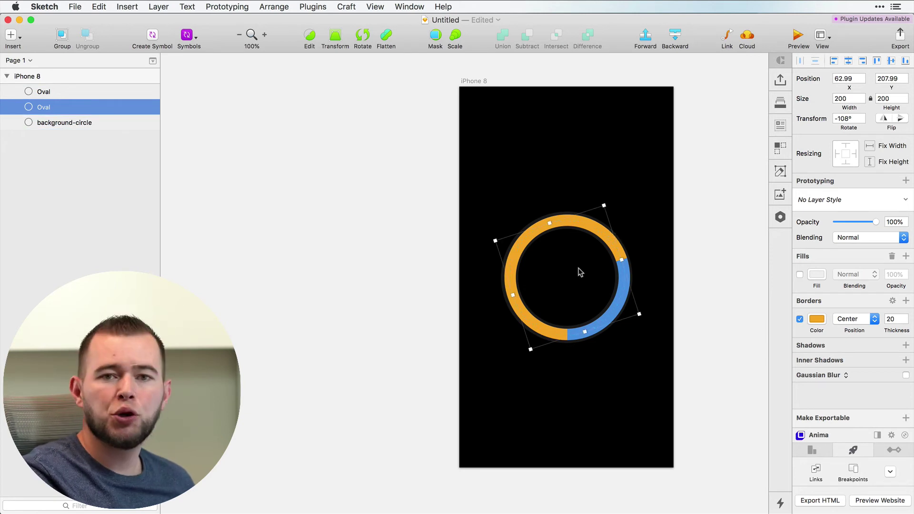
left_click(396, 245)
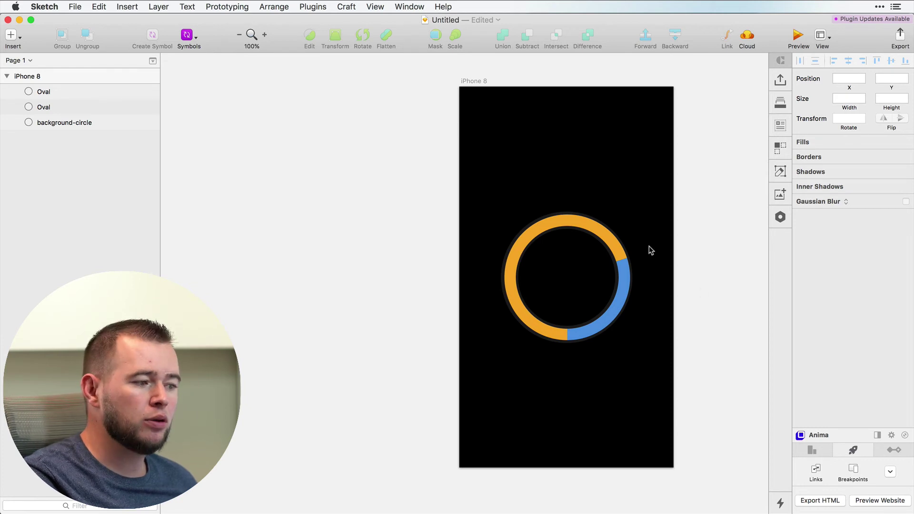
Hide the orange arc and shorten the blue arc's dash to 186.4 using 200*3.14-2
left_click(616, 243)
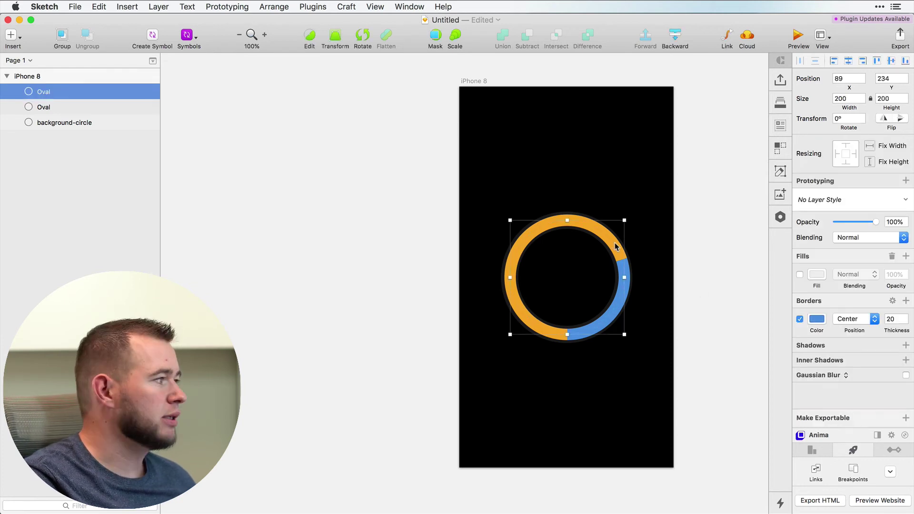
left_click(146, 107)
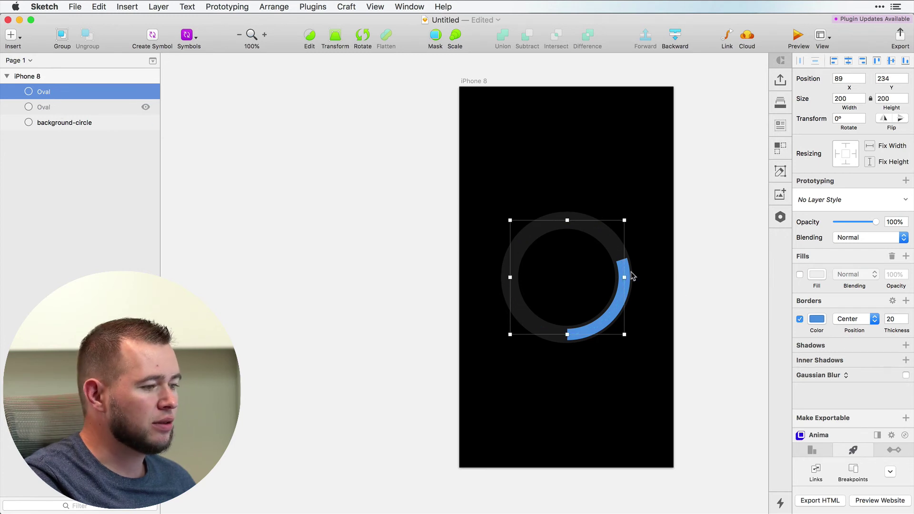
left_click(893, 302)
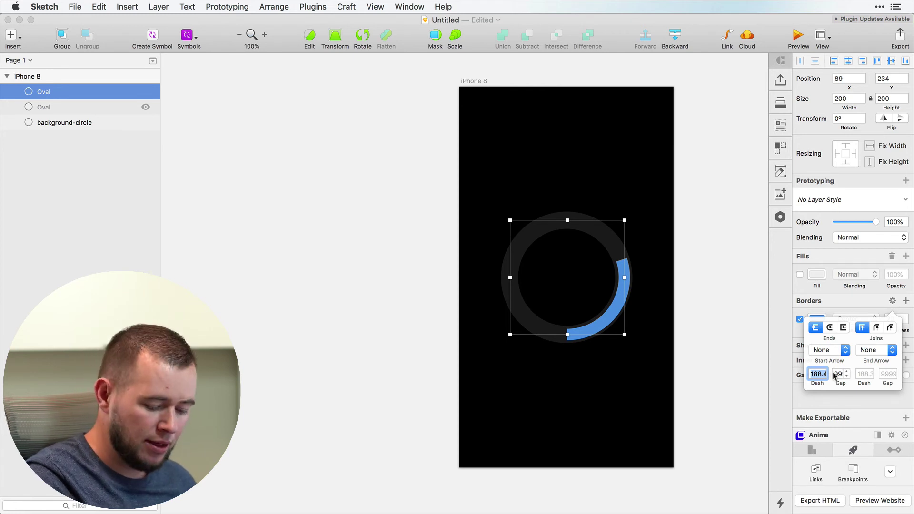
key("BackSpace")
type("200")
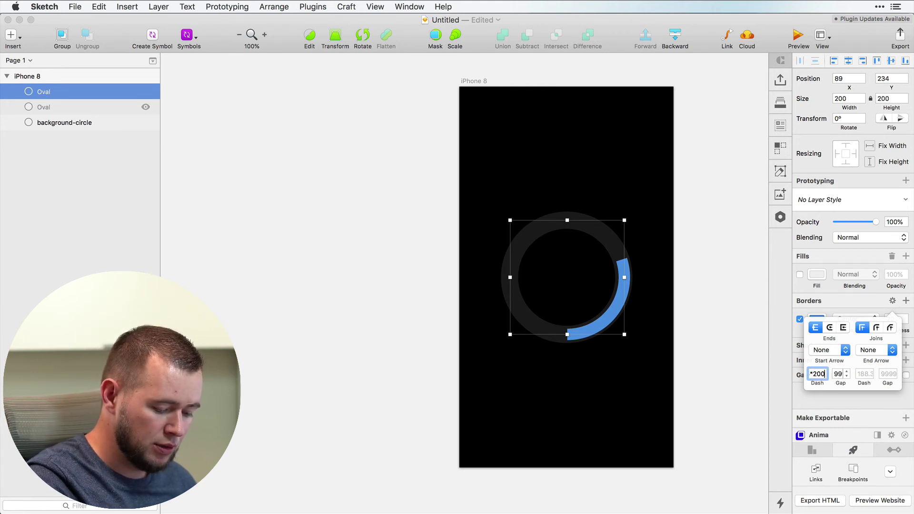
type("*3.14")
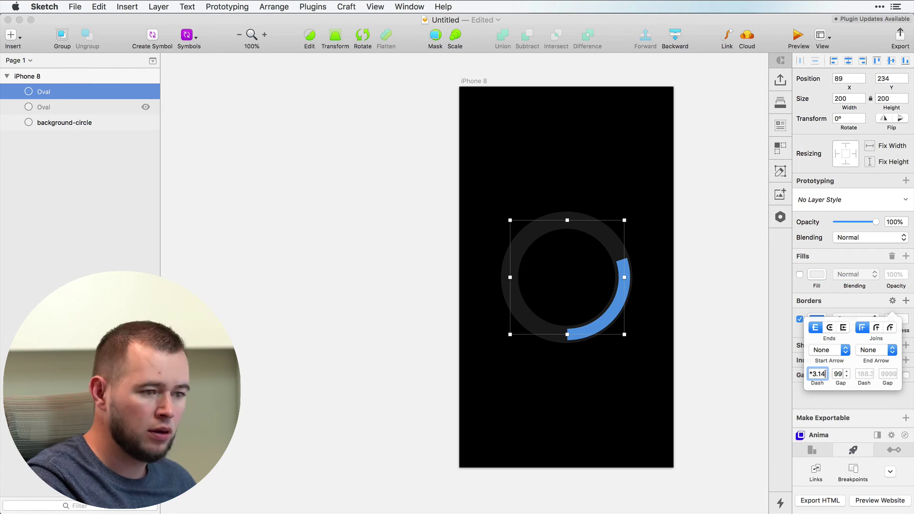
type("-2")
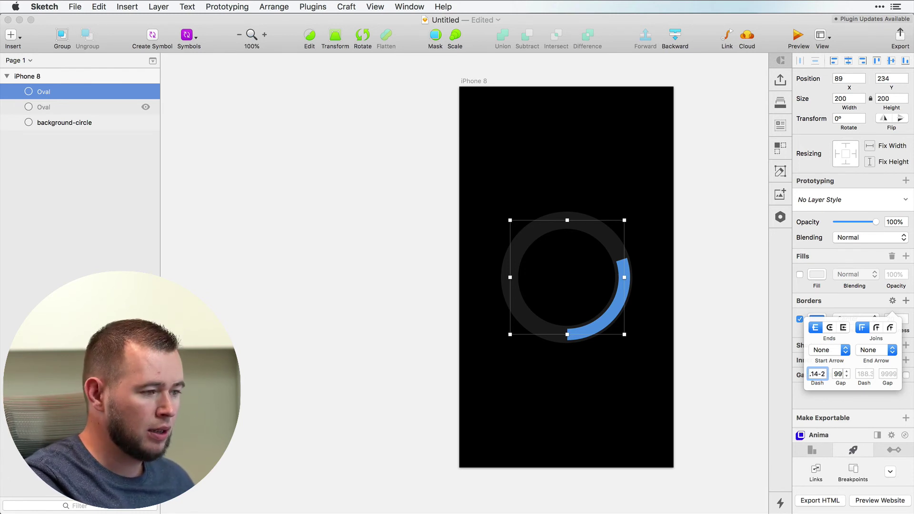
key("Return")
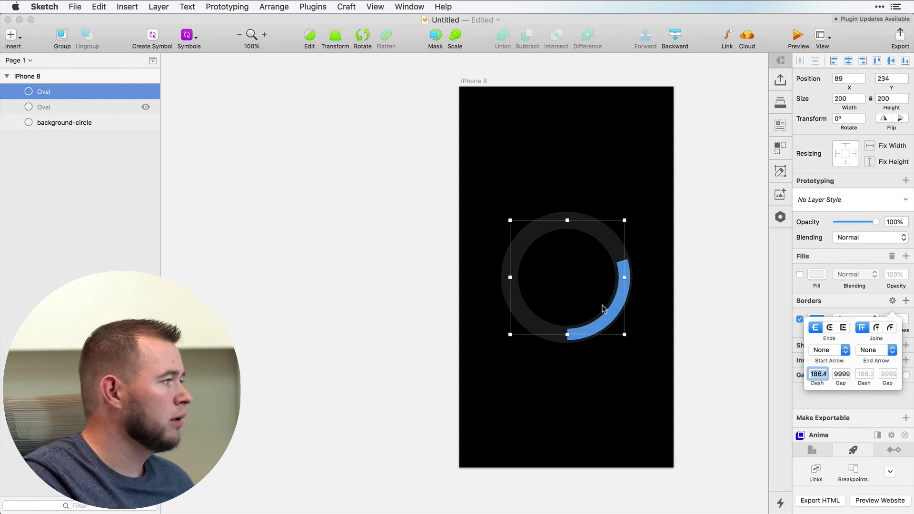
Hide the blue arc, show the orange one, and enter the dash formula .7*2*3.14*2
left_click(145, 92)
left_click(145, 91)
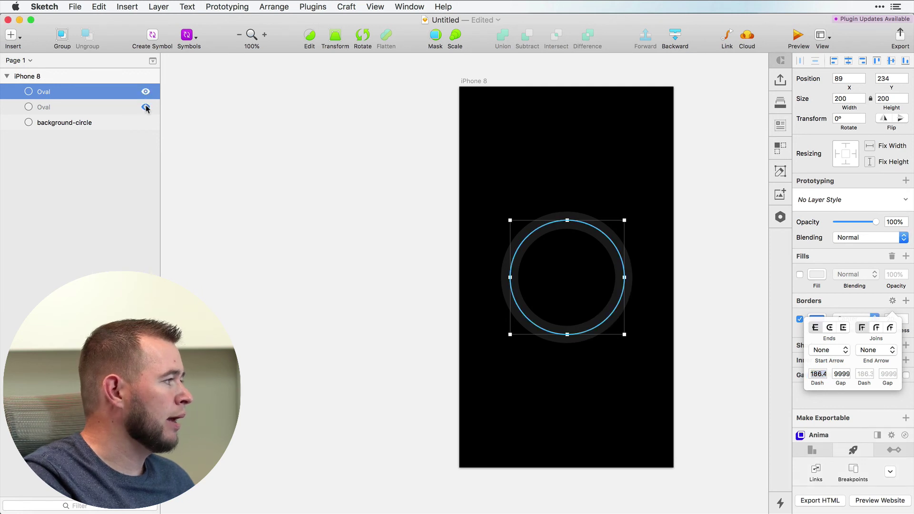
left_click(145, 107)
left_click(97, 107)
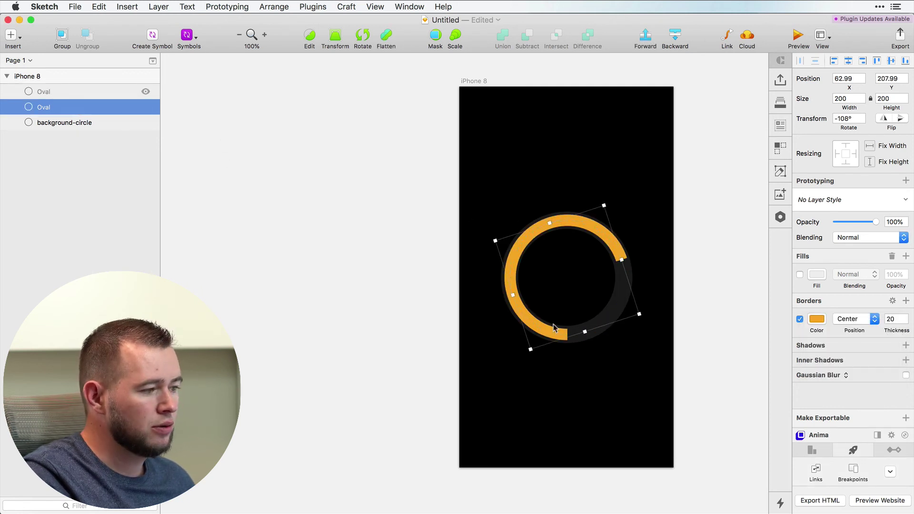
left_click(893, 301)
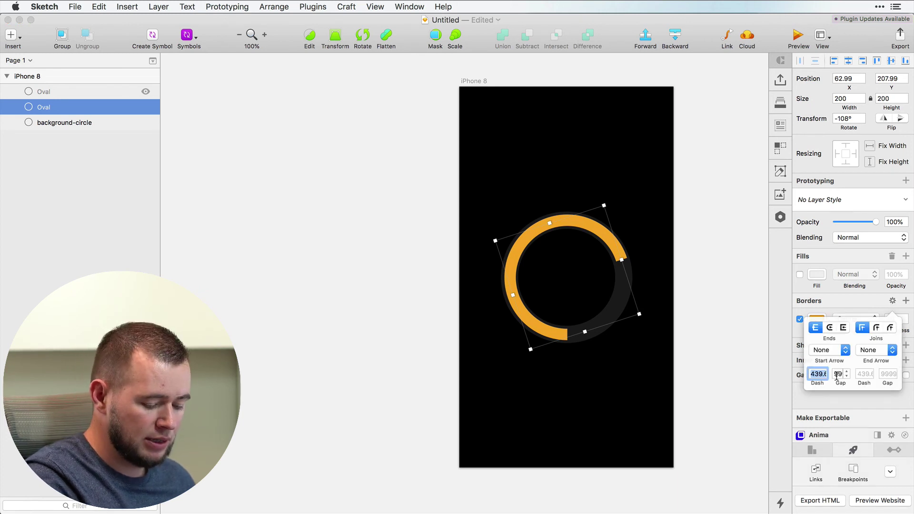
key("BackSpace")
type(".7*2")
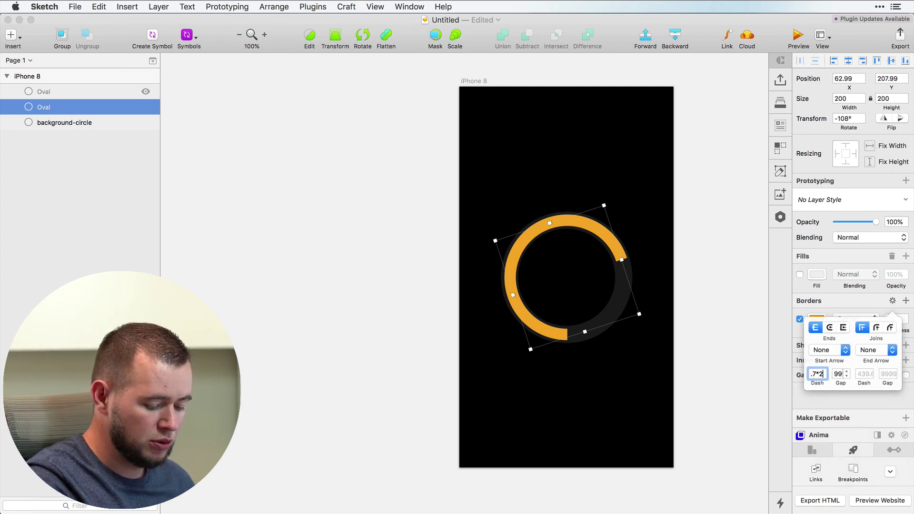
type("*3.14")
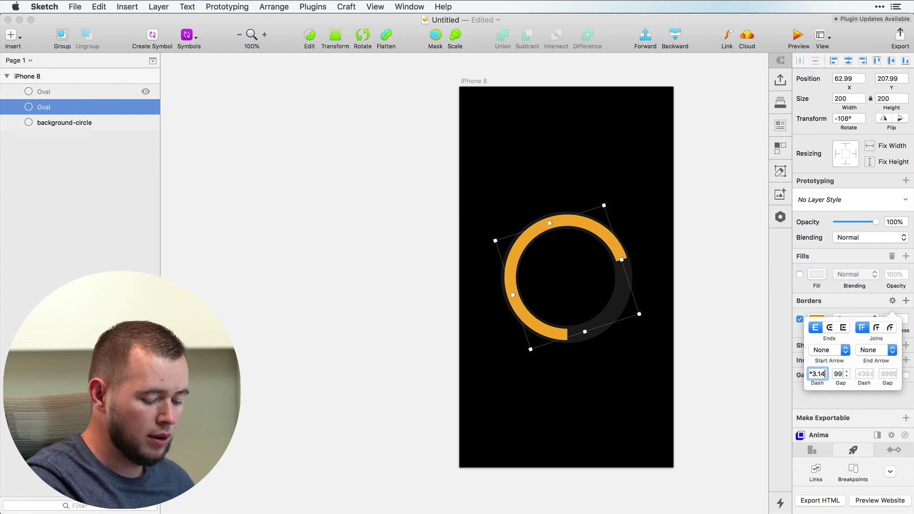
type("*2")
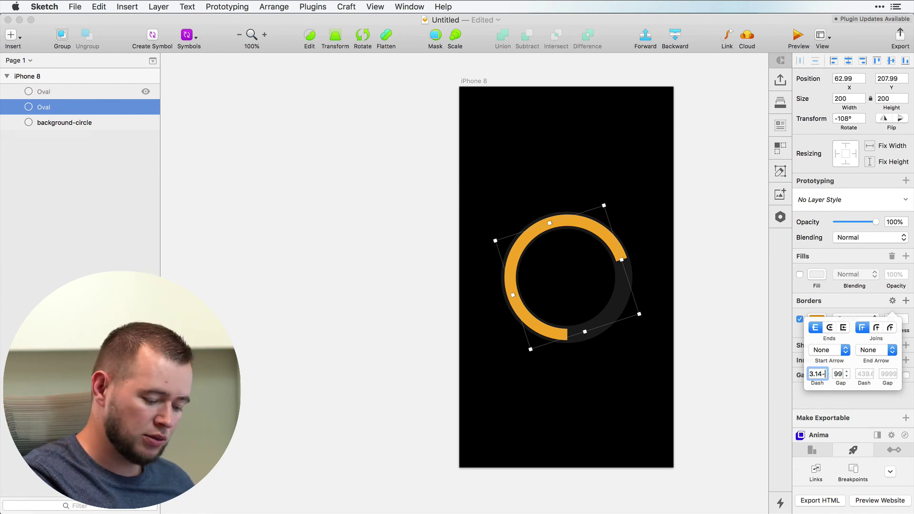
Apply the recalculated dash length to the orange arc
key("Return")
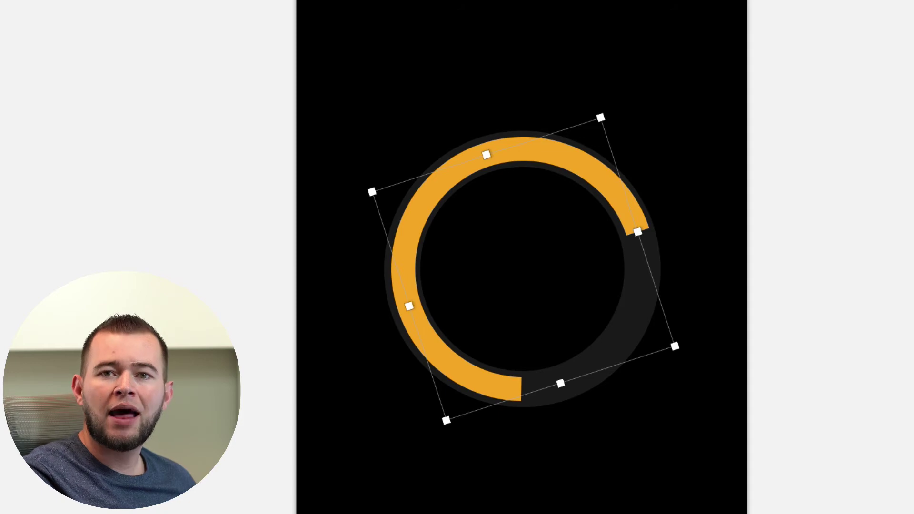